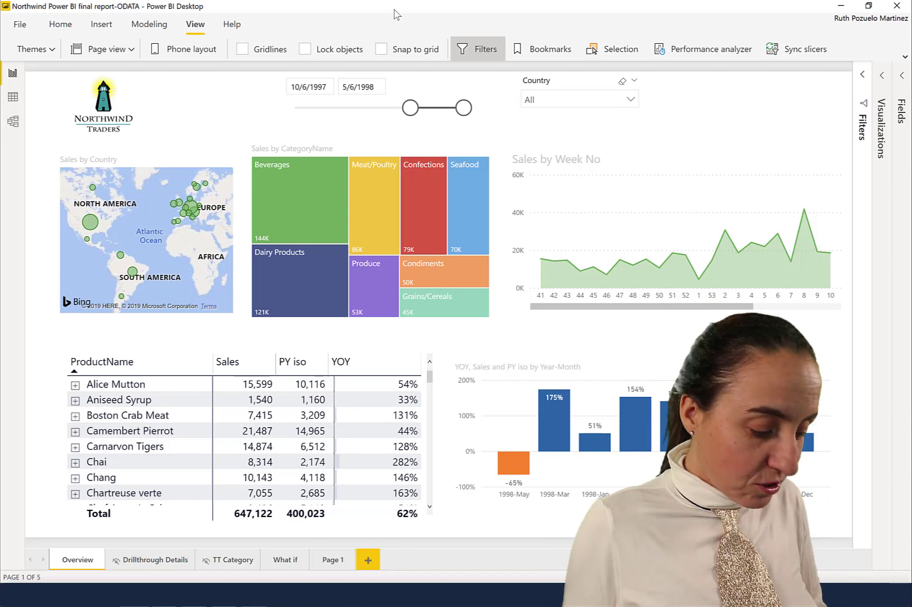
Move keyboard focus onto the Northwind logo image with Ctrl+F6
key(ctrl+F6)
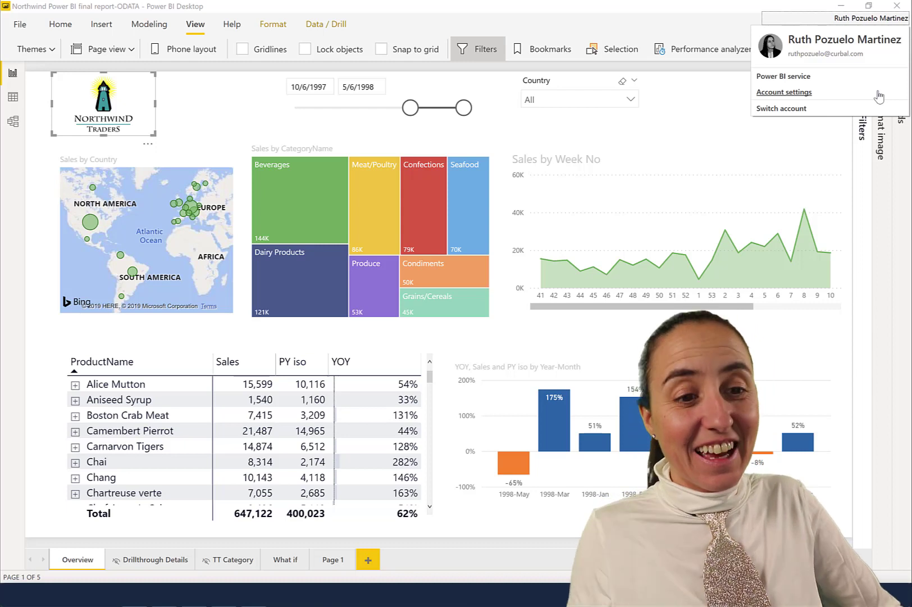
Close the account flyout, view the 672-row Calendar table in Data view, then return to the report
click(665, 16)
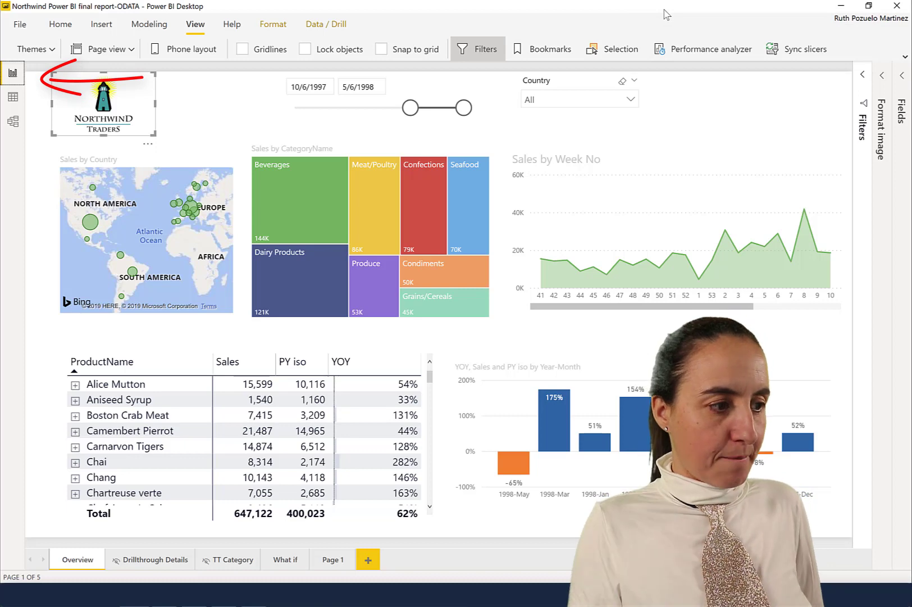
click(13, 96)
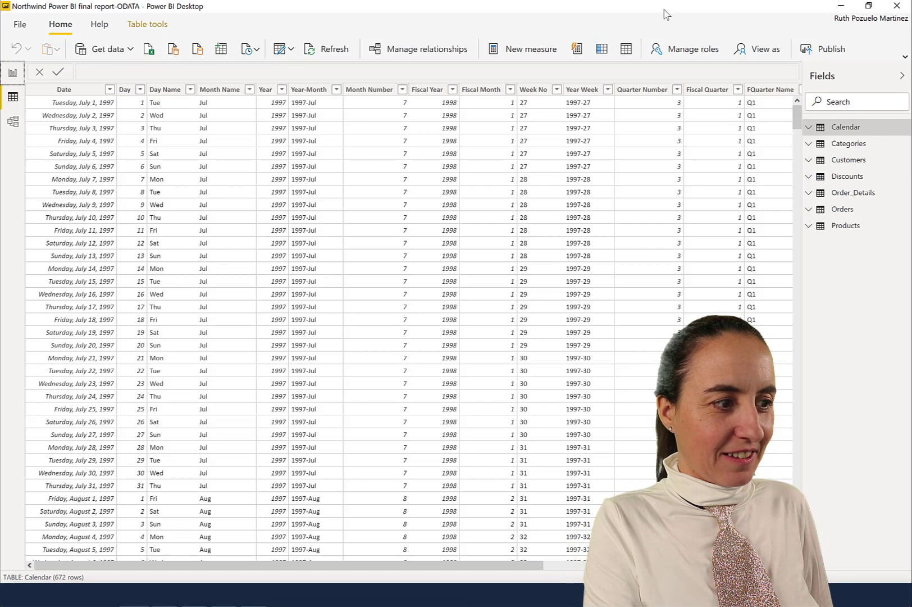
key(Return)
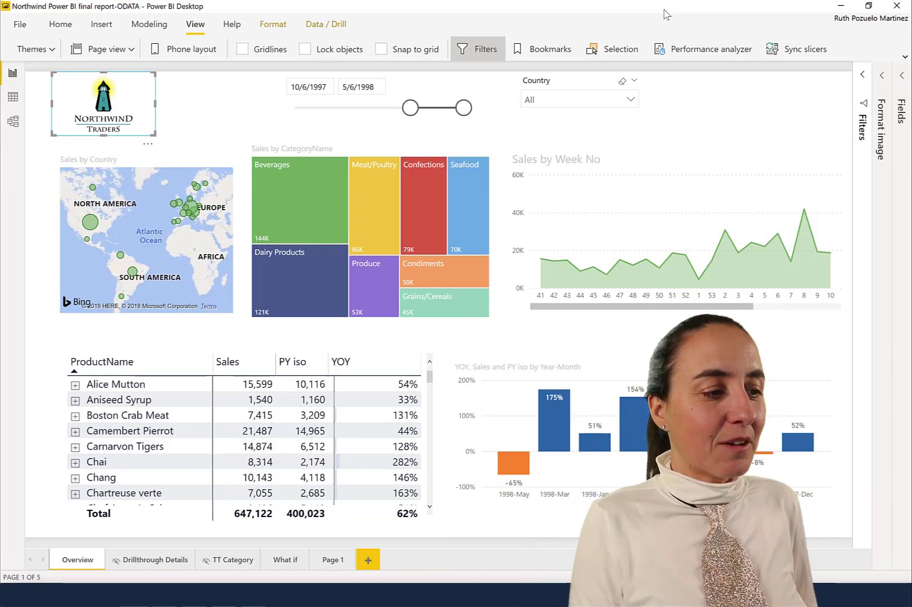
Tab focus from the logo through the date slicer and category treemap to the Sales by Week No chart
key(Tab)
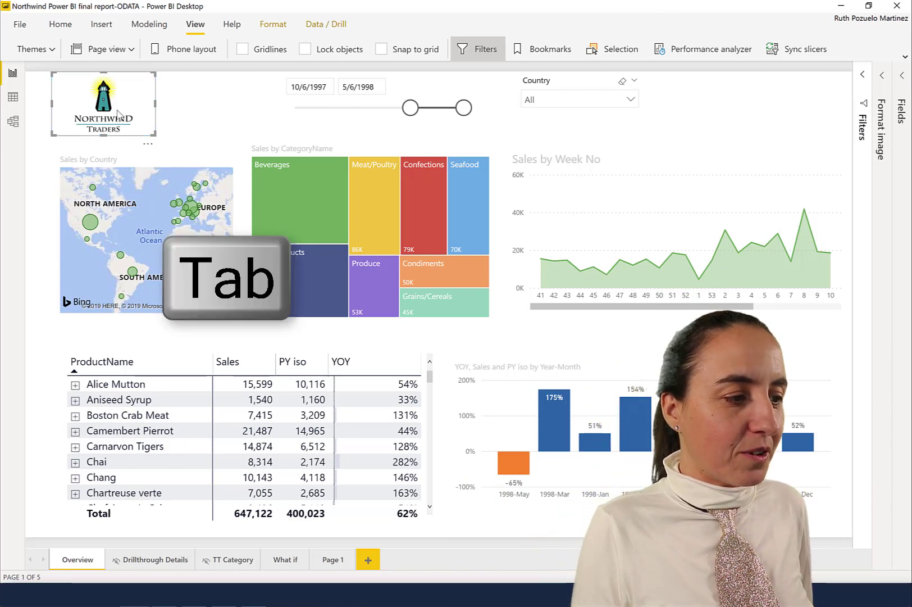
key(Tab)
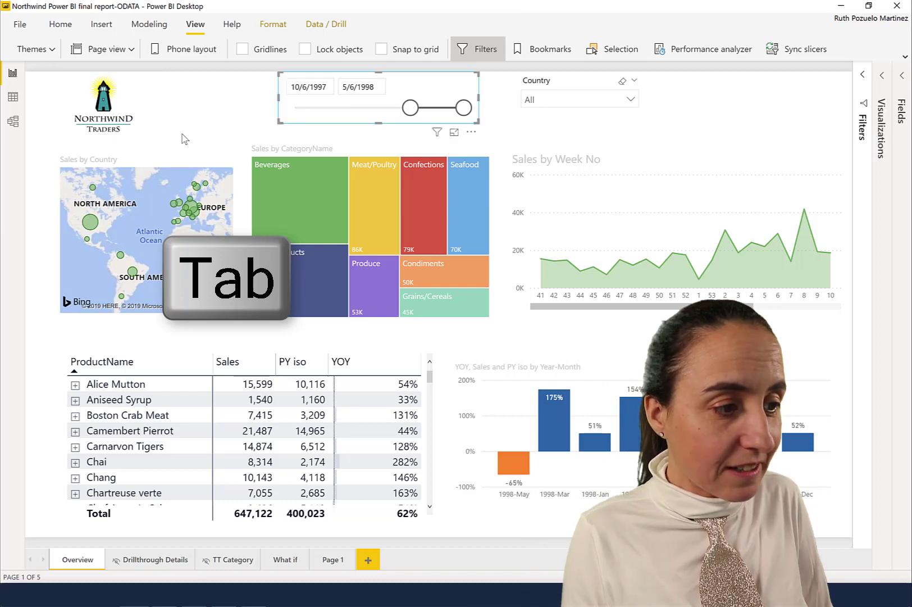
key(Tab)
key(Tab)
key(Tab)
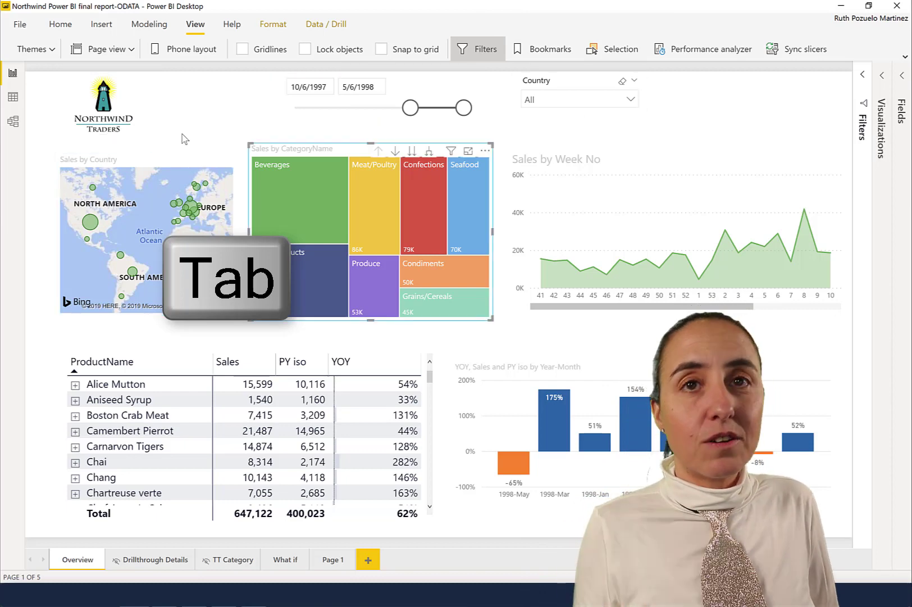
key(Tab)
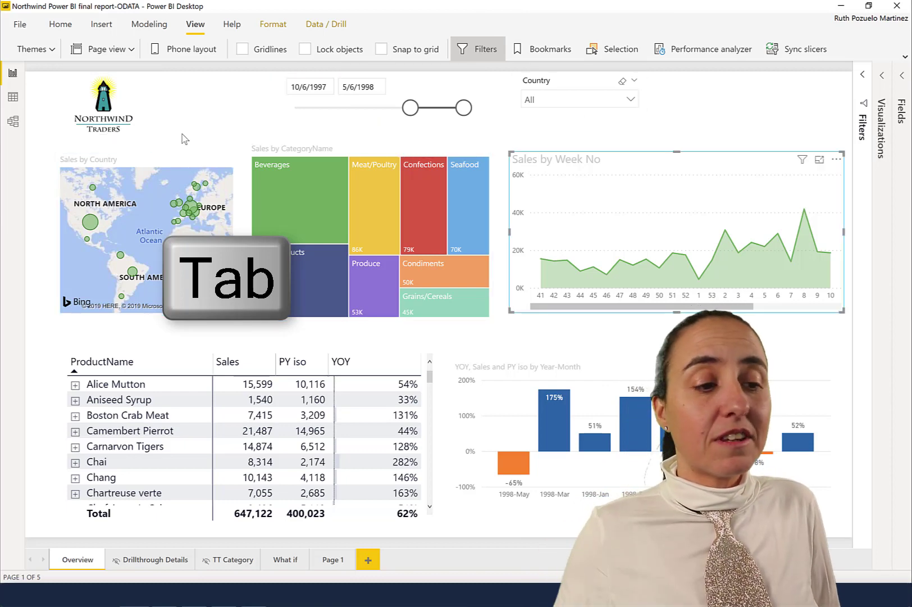
Show the Selection pane's Tab order list and step focus through the visuals to the Country slicer
click(607, 50)
click(844, 104)
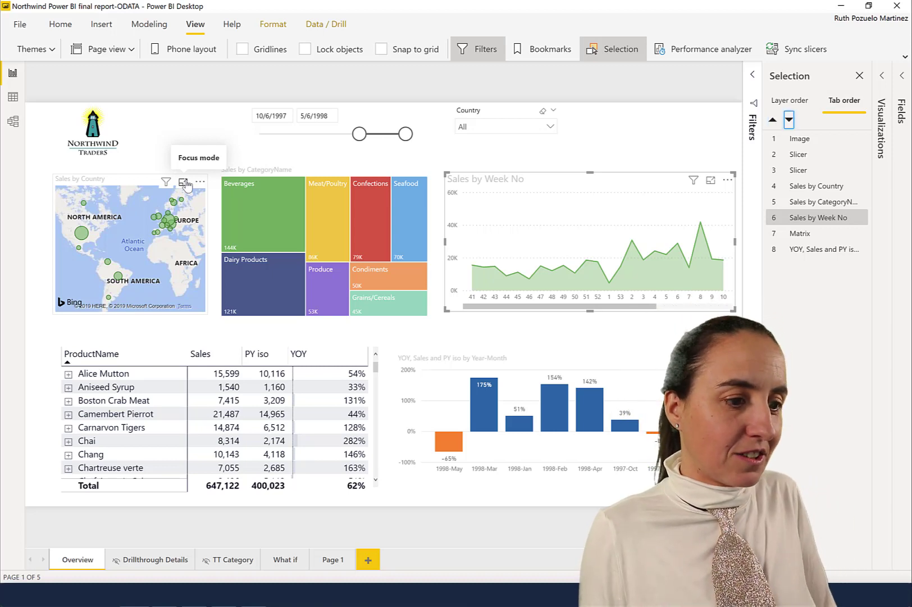
key(Tab)
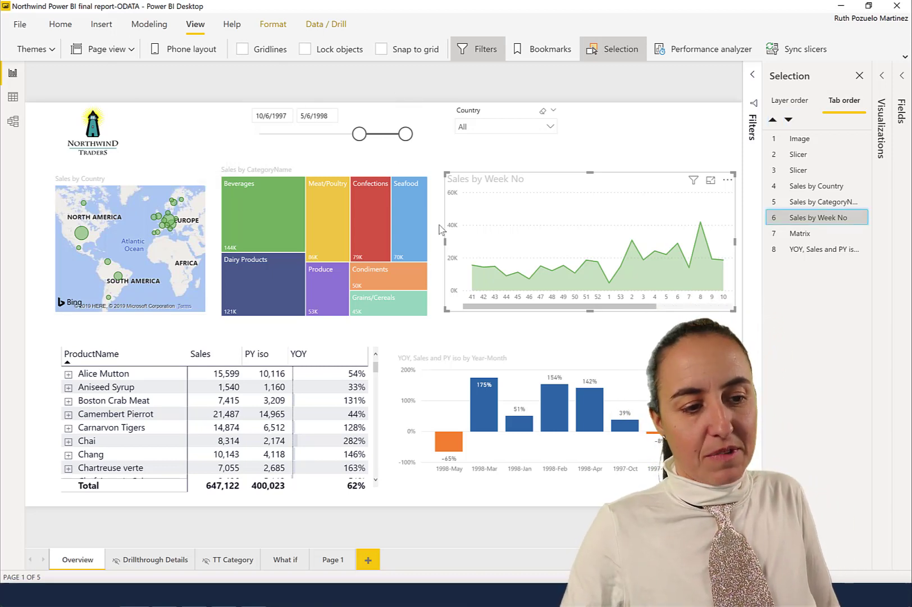
key(Down)
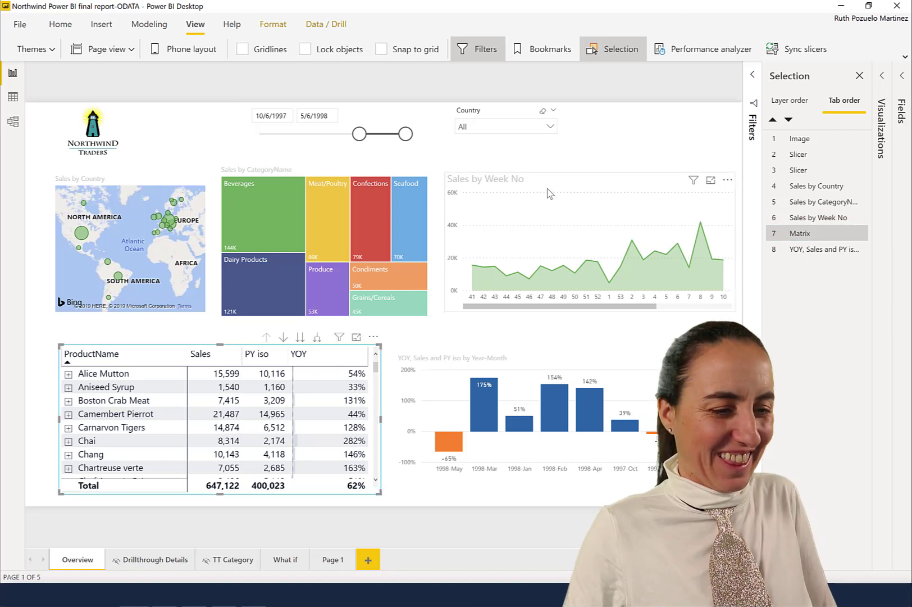
key(Down)
key(Down)
key(Down)
key(Down)
key(Down)
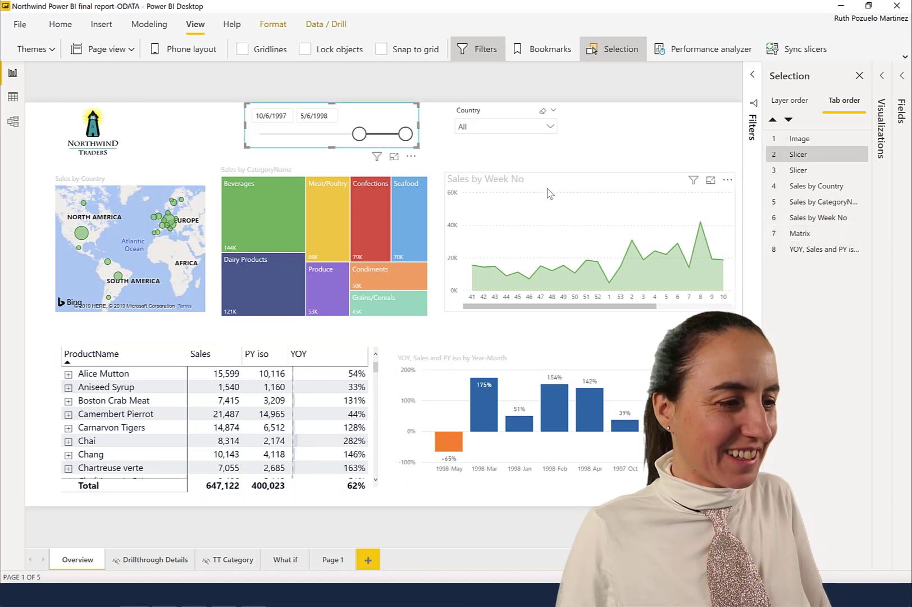
key(Down)
key(Down)
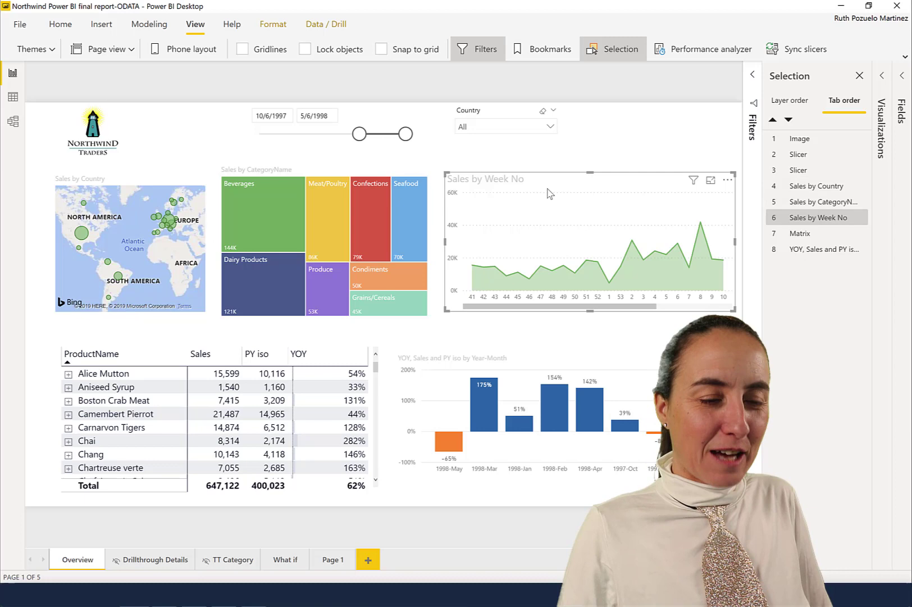
key(shift+Tab)
key(shift+Tab)
key(shift+Tab)
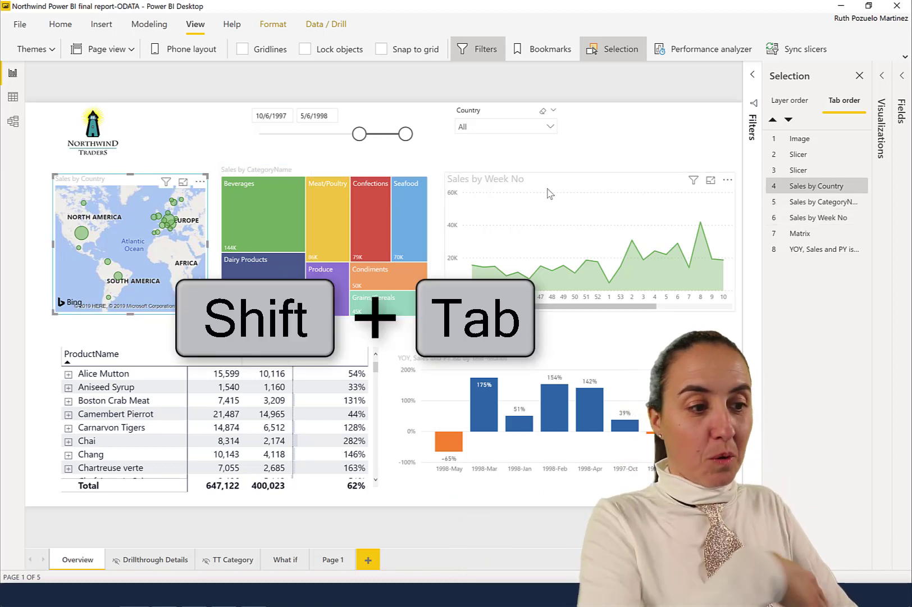
key(Tab)
key(Tab)
key(Tab)
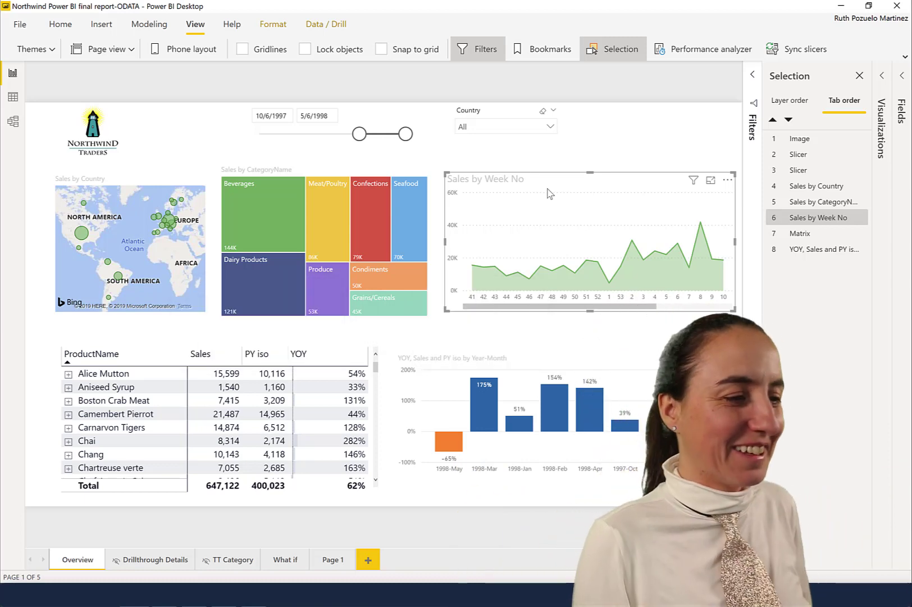
key(shift+Tab)
key(shift+Tab)
key(shift+Tab)
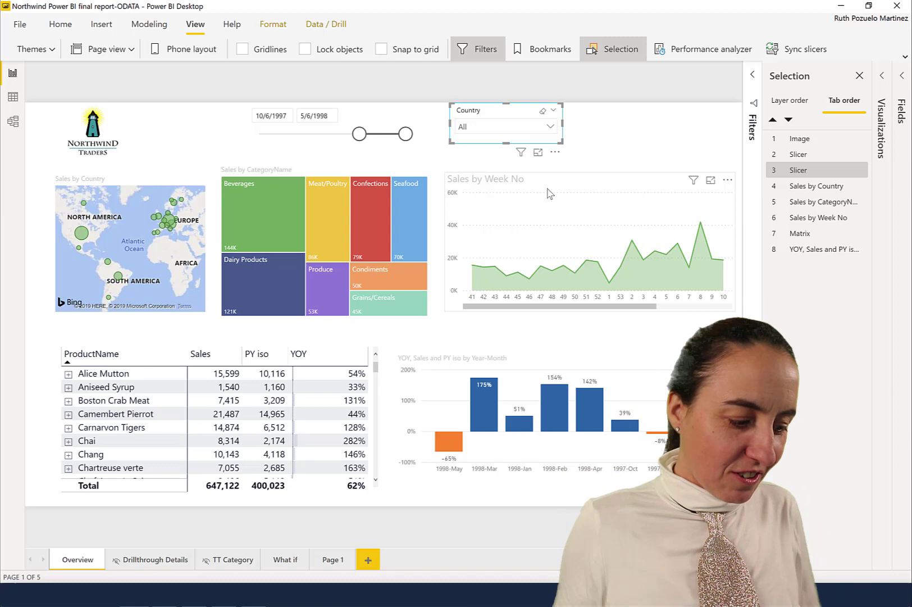
Filter the report to Germany in the Country slicer, then clear it to show all countries
key(ctrl+Right)
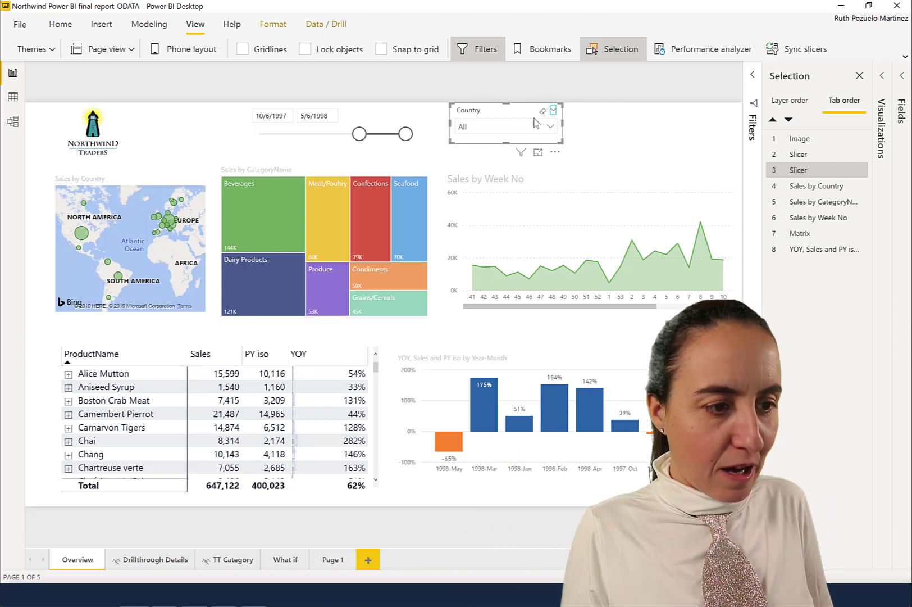
click(536, 124)
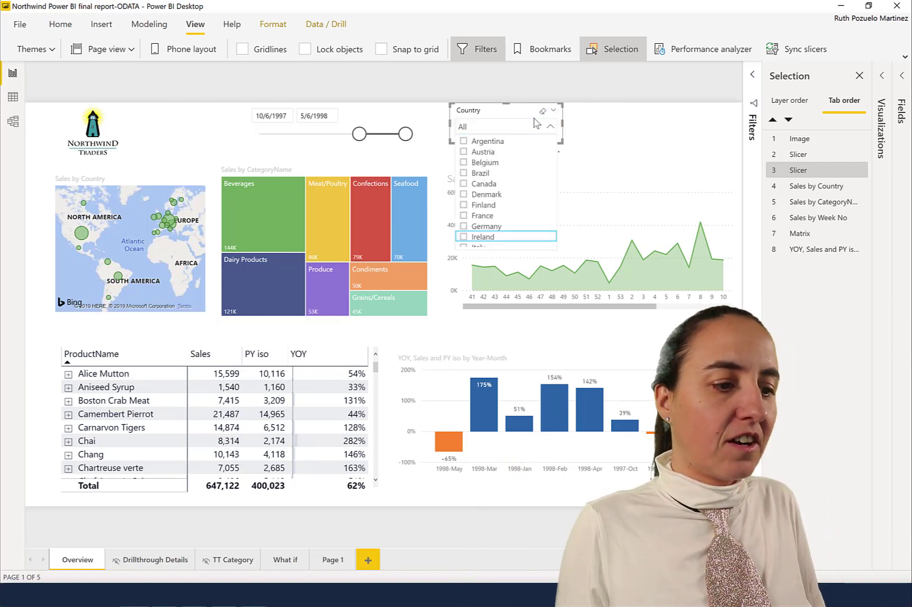
key(Down)
key(Up)
key(Up)
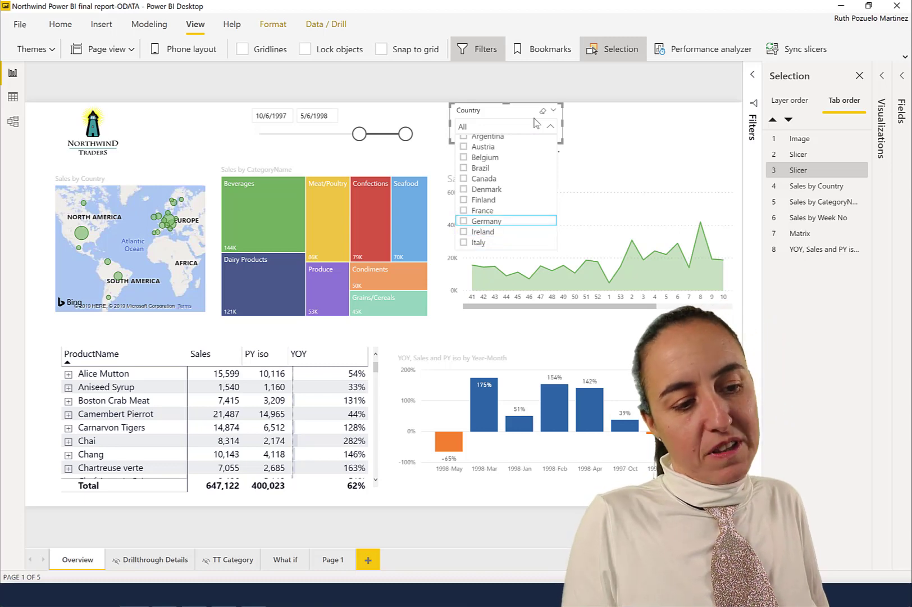
key(space)
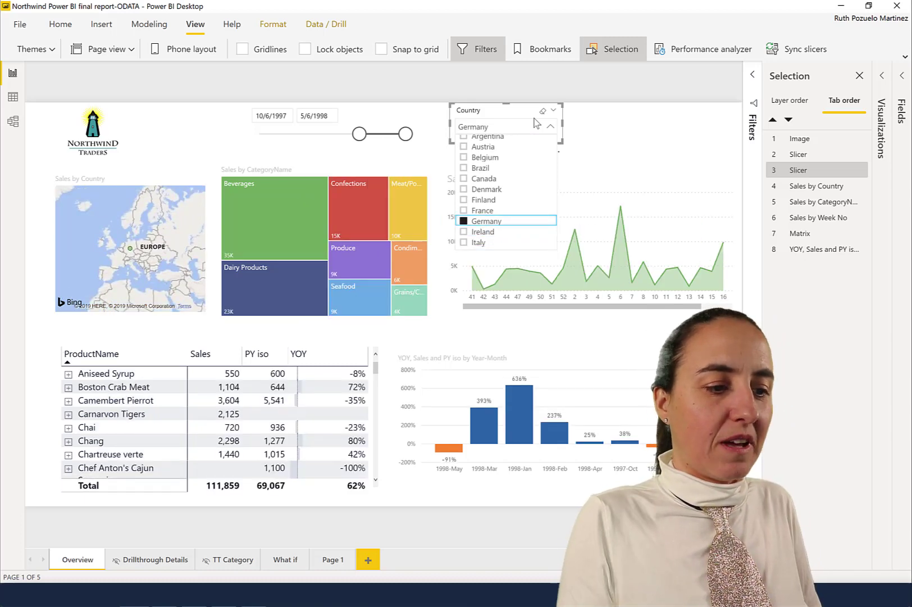
key(space)
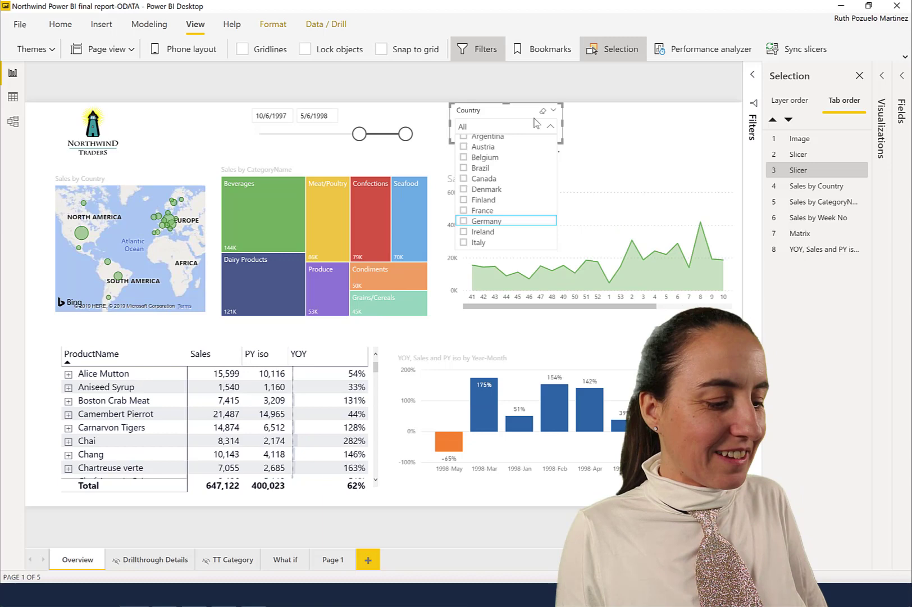
key(Escape)
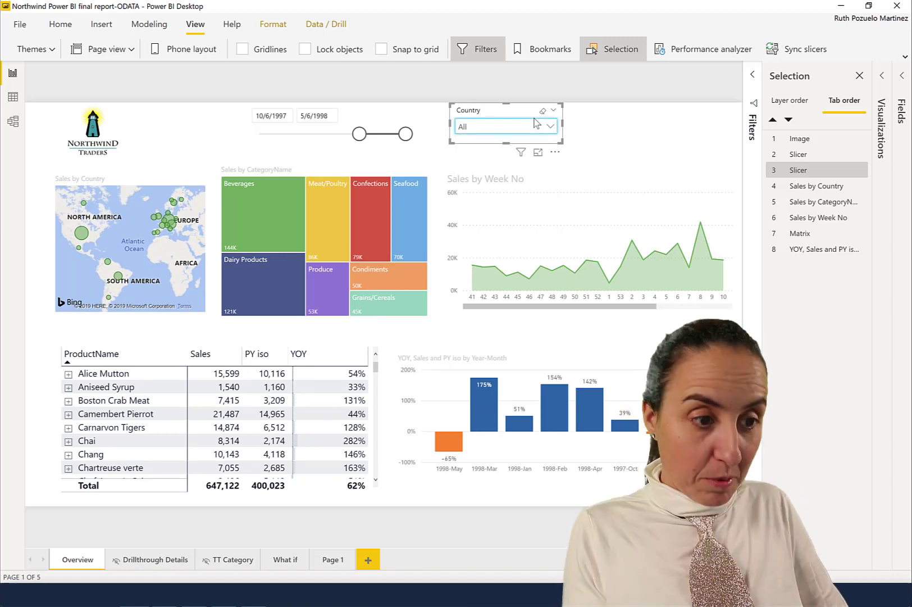
Tab focus through the map, Sales by Week No and YOY charts, wrapping to the date slicer
key(Tab)
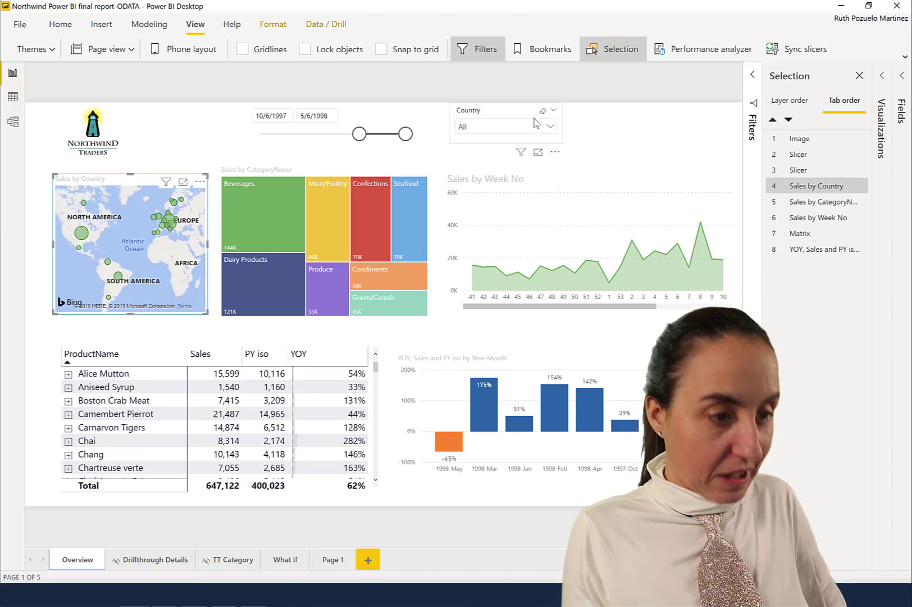
key(Tab)
key(Tab)
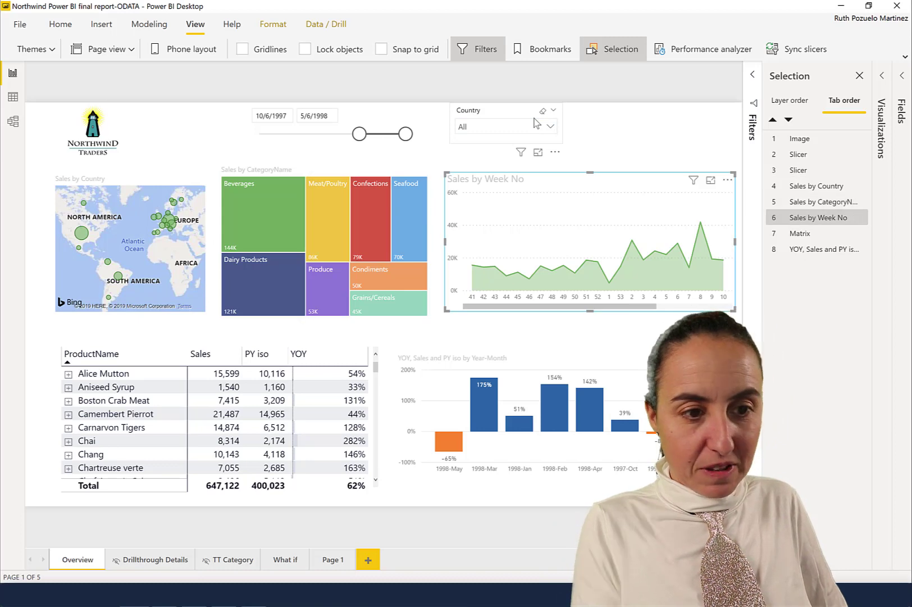
key(Tab)
key(Tab)
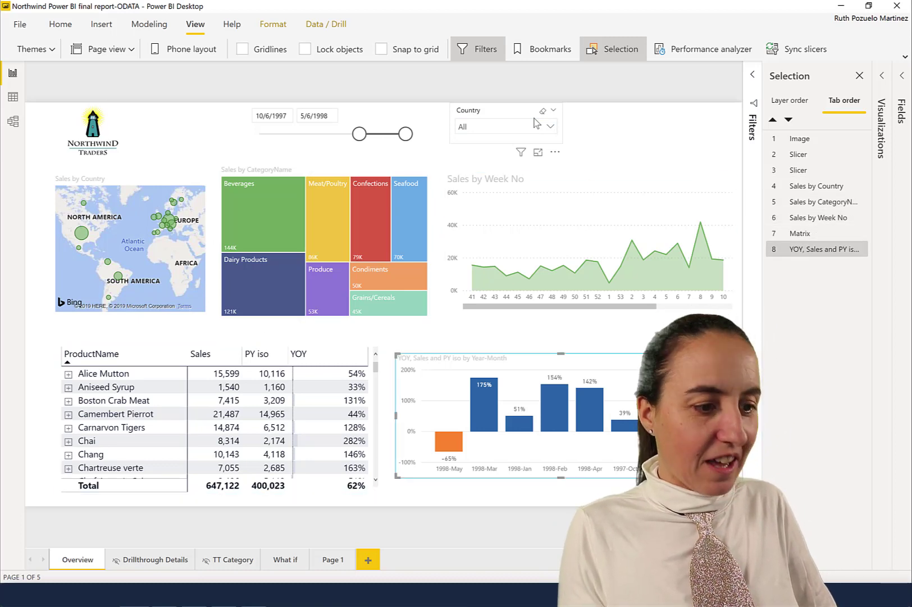
key(Tab)
key(Tab)
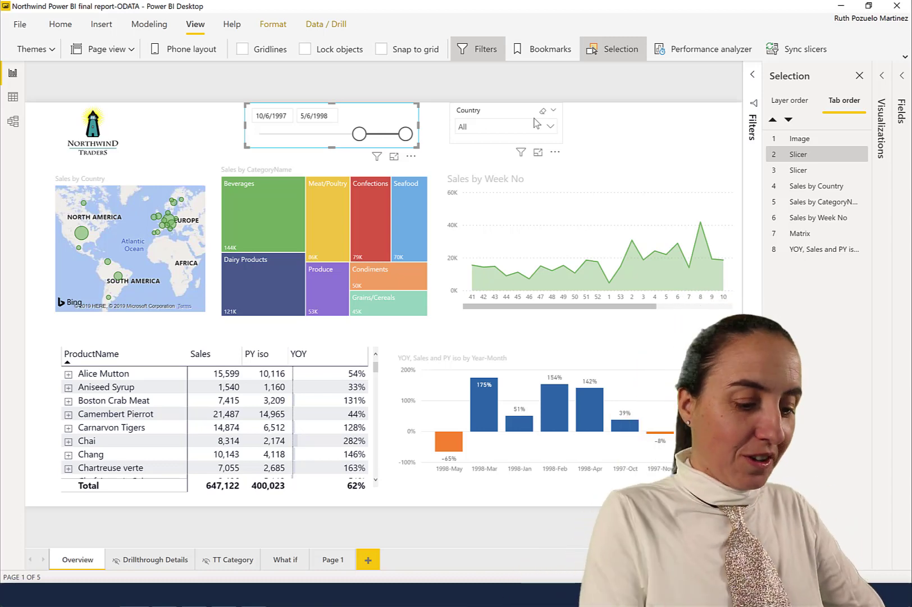
Cycle keyboard focus from the Overview page through the Selection pane to open the Fields pane
key(Tab)
key(Tab)
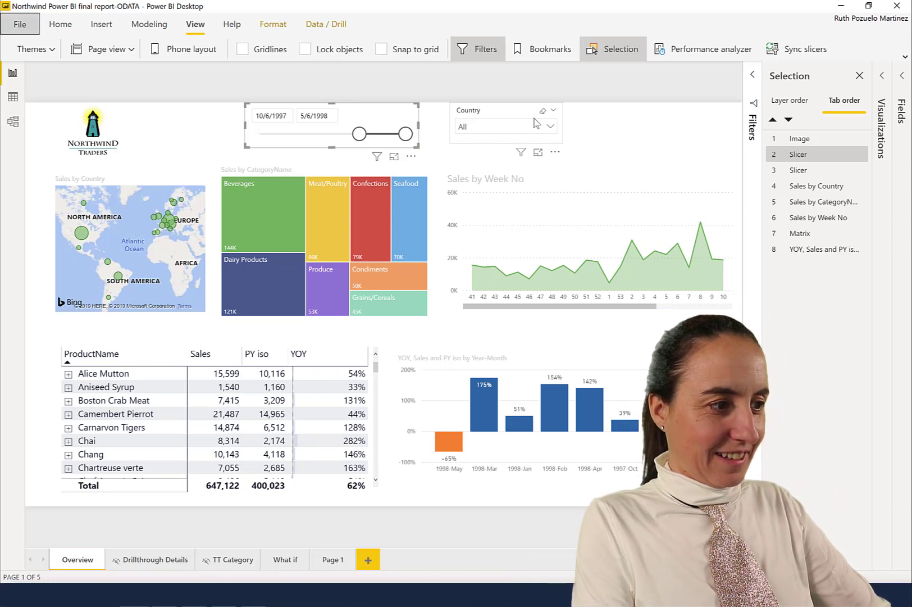
key(Tab)
key(Tab)
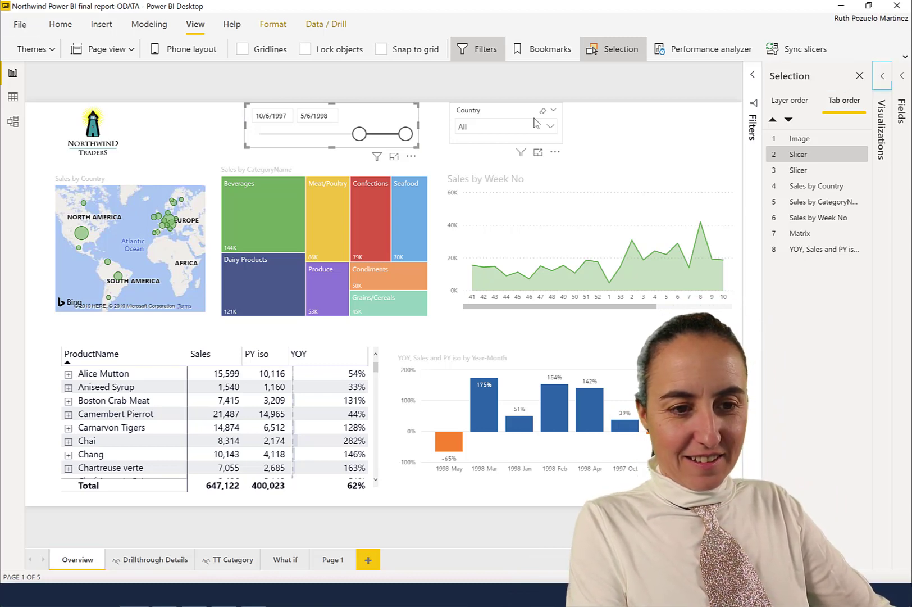
key(Tab)
key(Return)
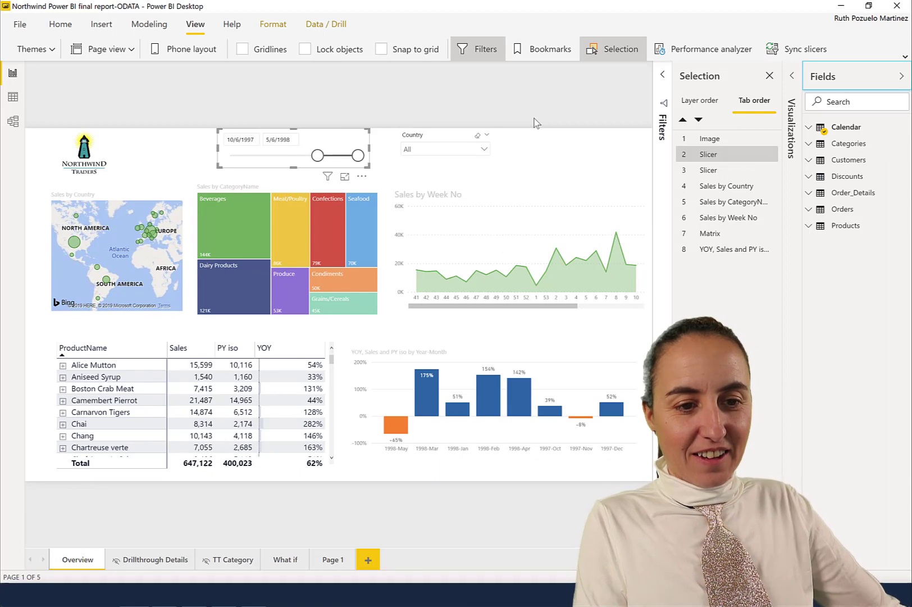
key(Tab)
key(Tab)
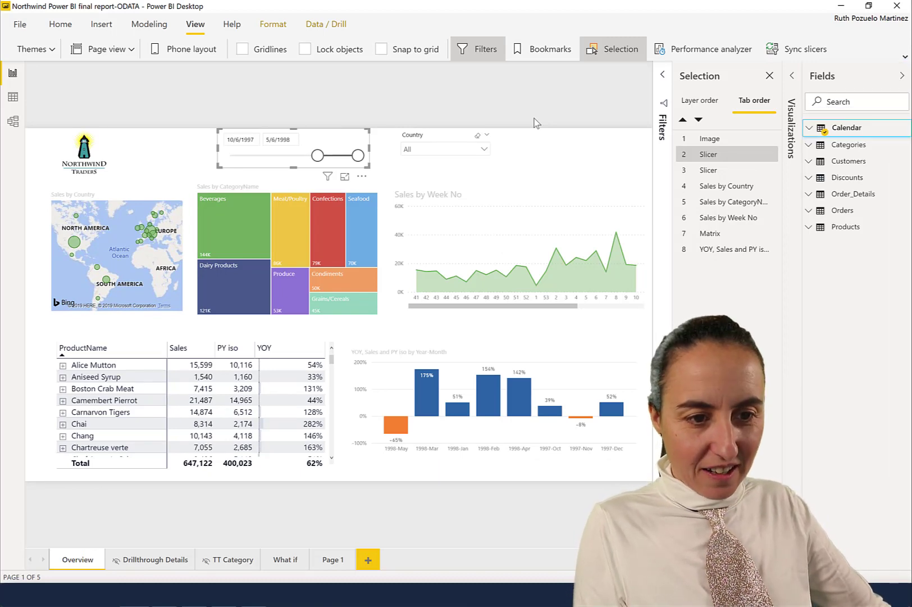
Expand and collapse the Calendar and Categories tables with arrow keys, then expand all tables with Alt+Shift+9
key(Right)
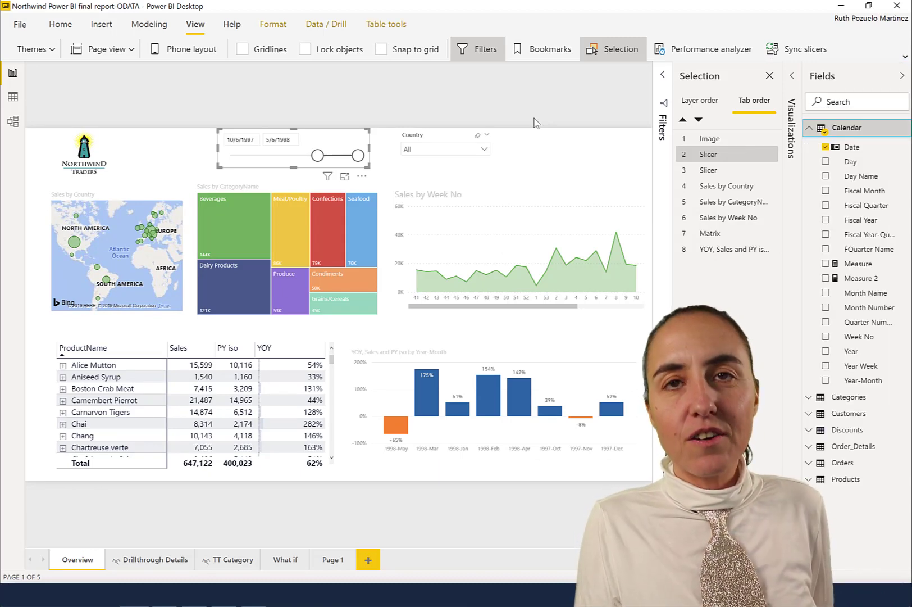
key(Right)
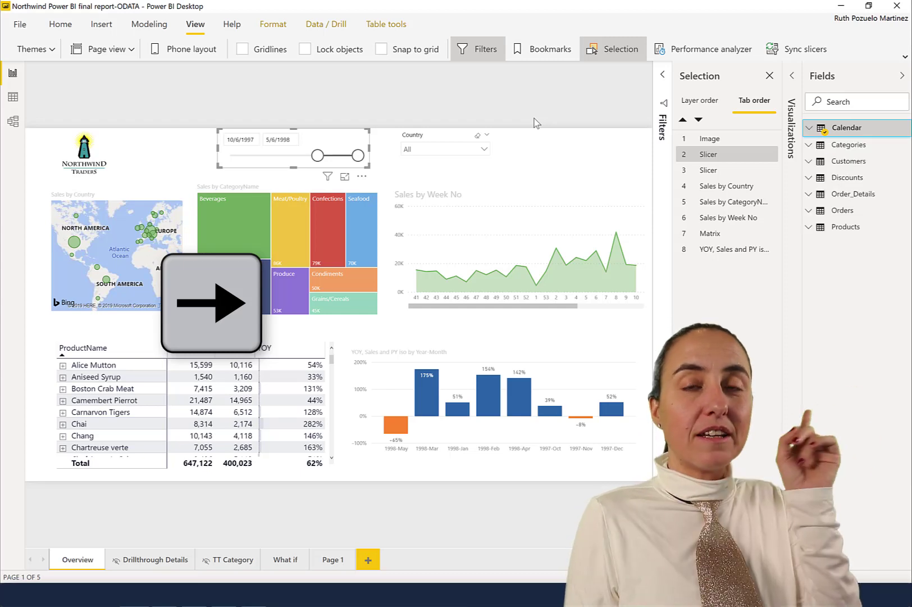
key(Left)
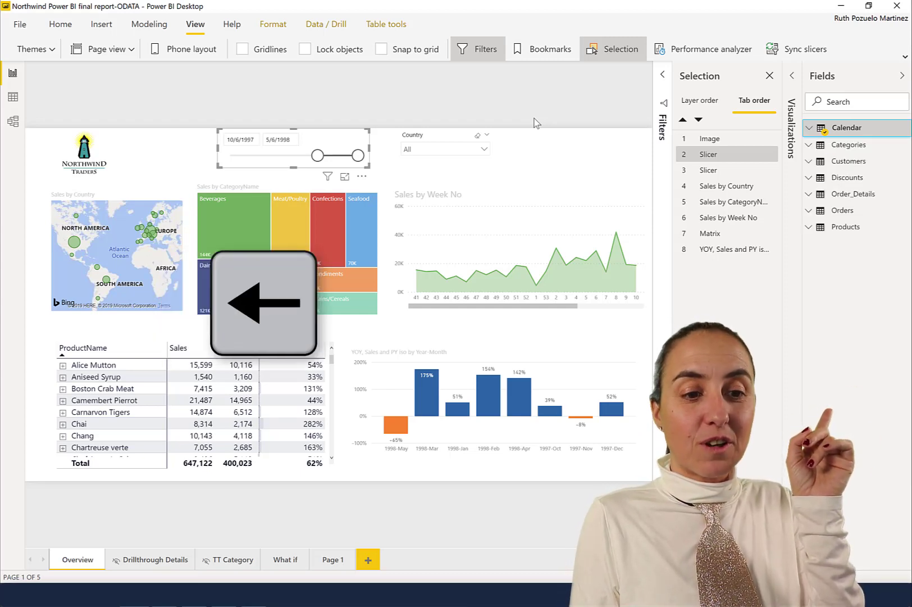
key(Right)
key(Left)
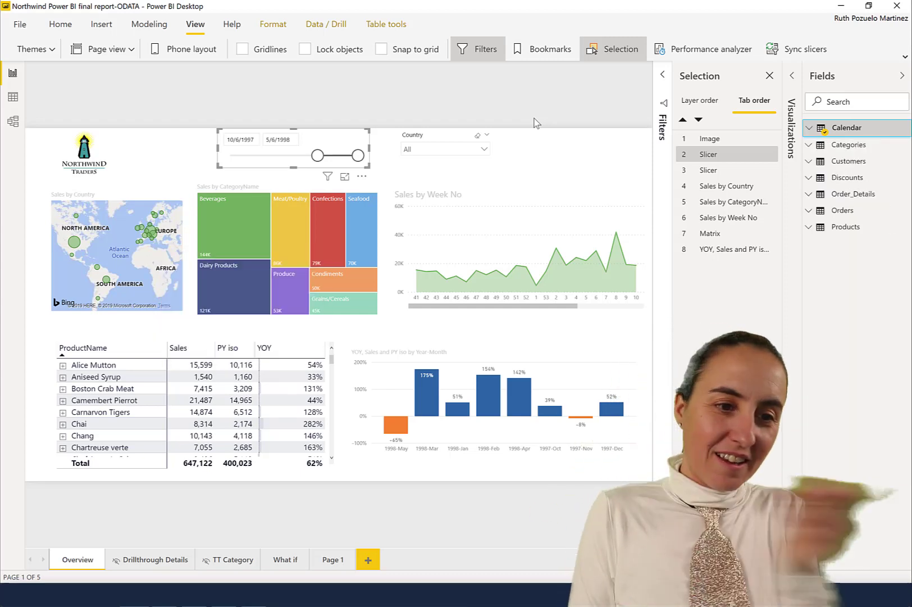
key(Down)
key(Right)
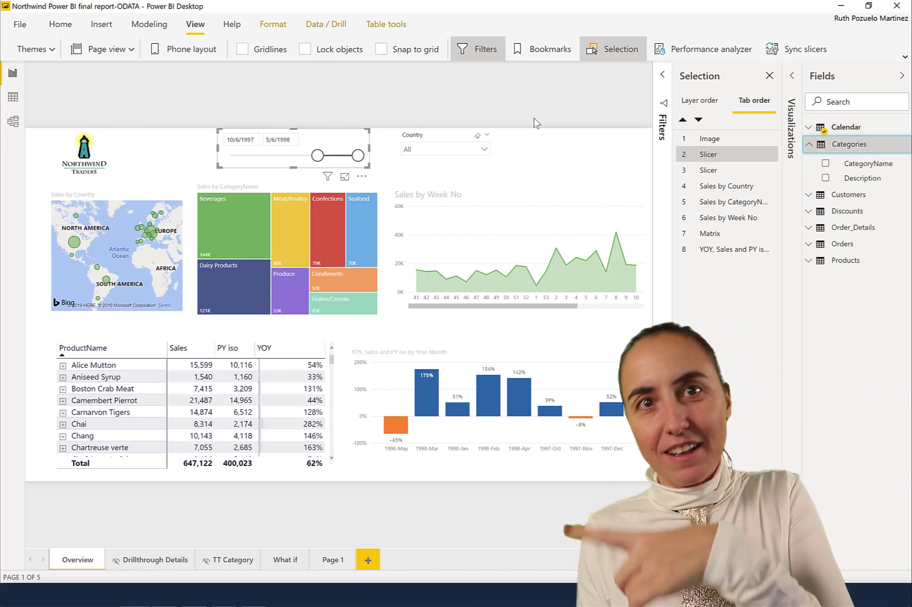
key(Left)
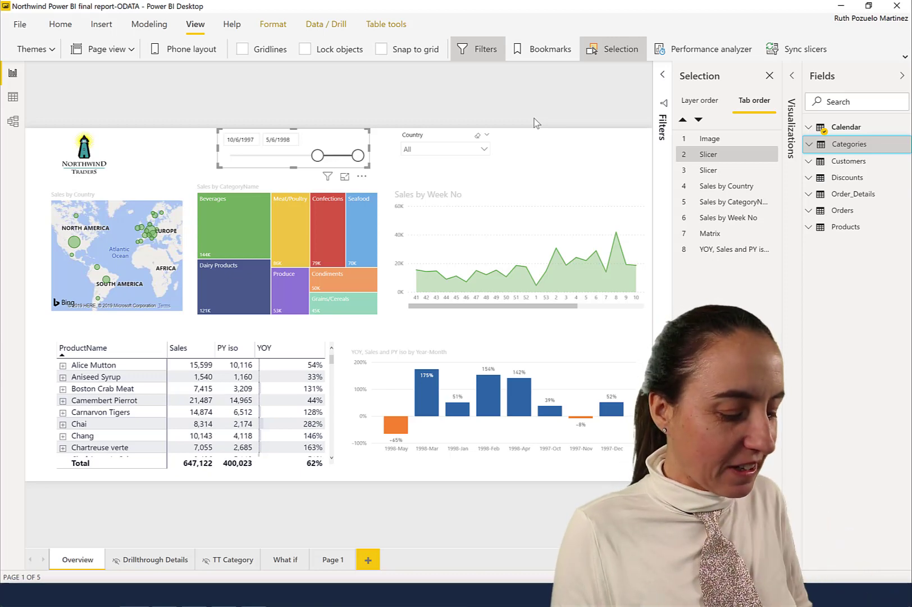
key(alt+shift+9)
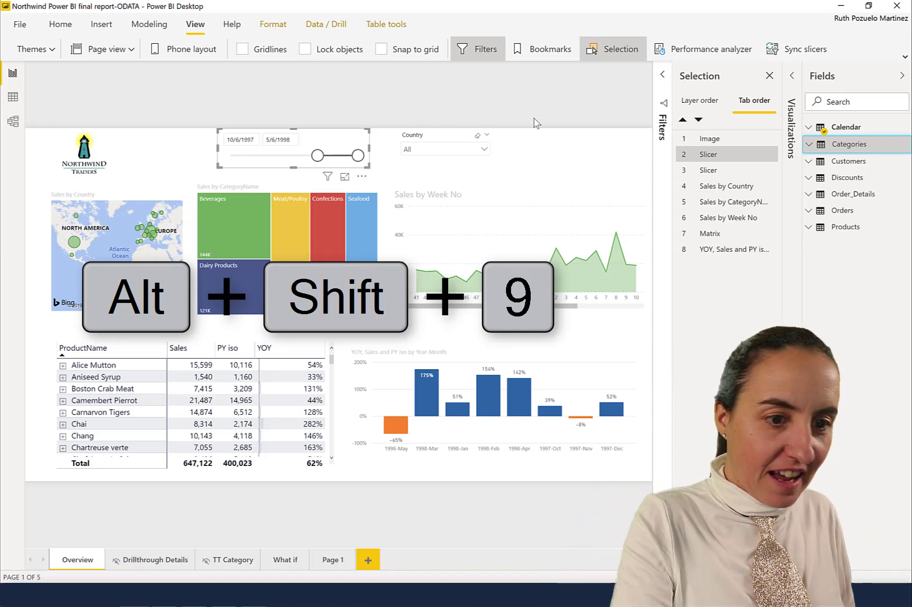
Expand all Fields tables (Alt+Shift+9), collapse them all (Alt+Shift+1), then expand all again
key(alt+shift+9)
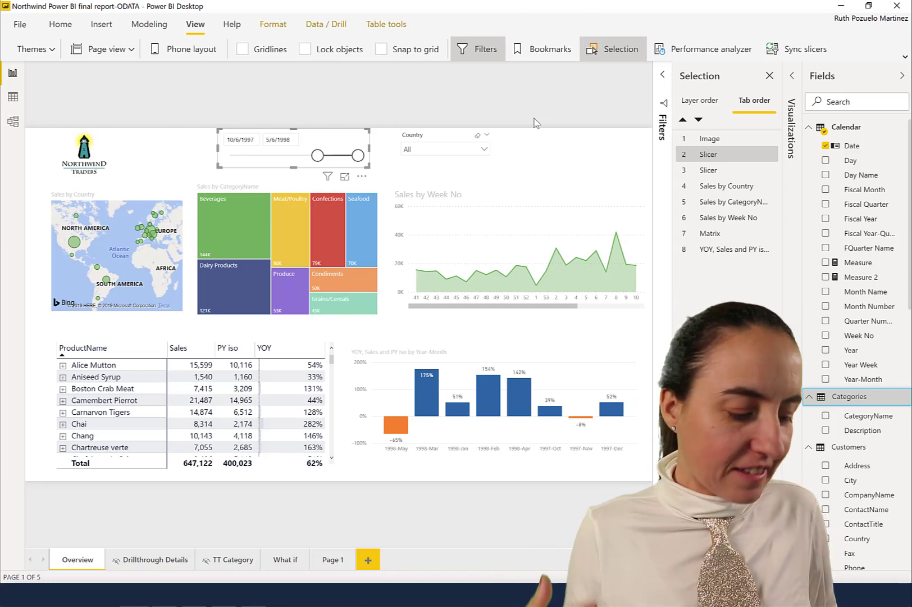
key(alt+shift+1)
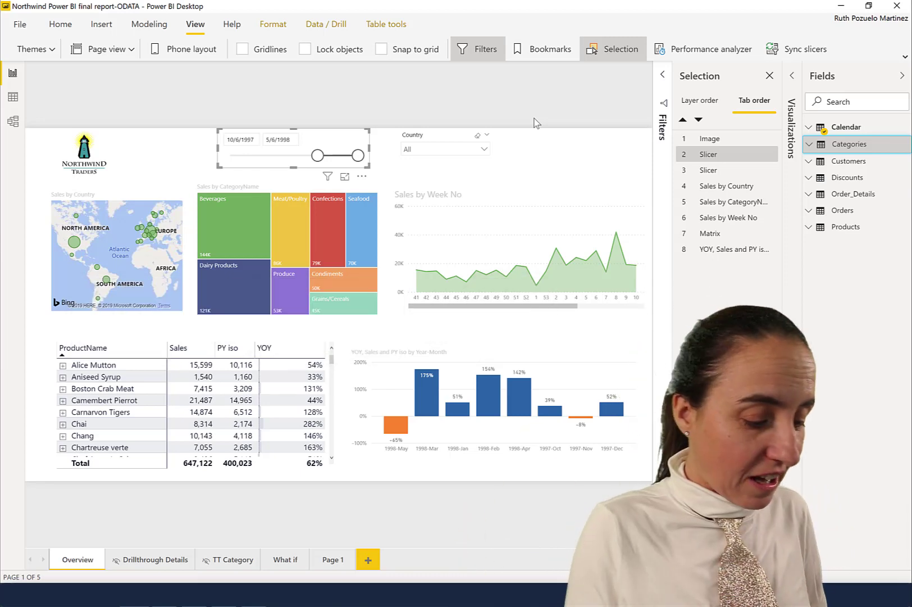
key(alt+shift+9)
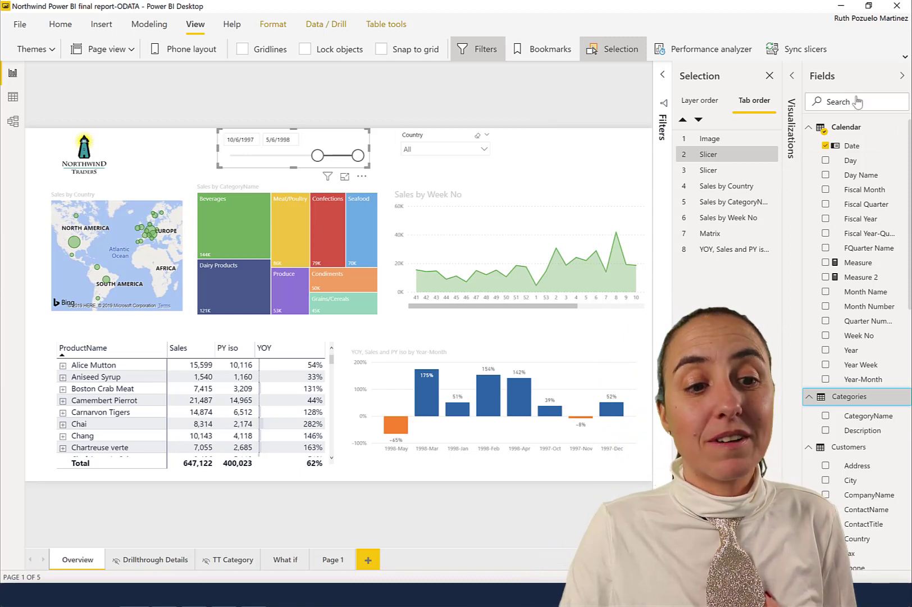
Hide and reopen the Fields pane, then expand the Filters pane to show the date slicer's Date filter
click(902, 76)
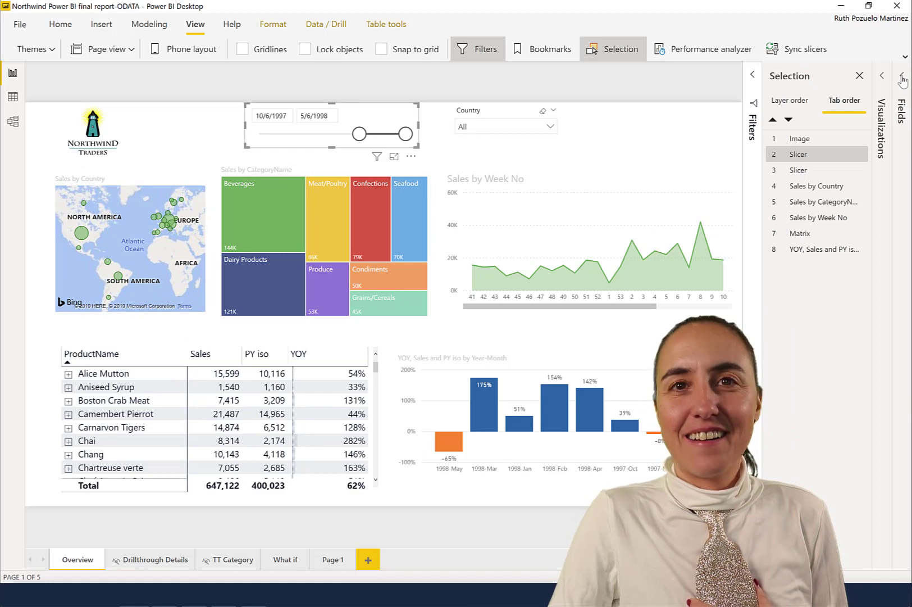
click(902, 76)
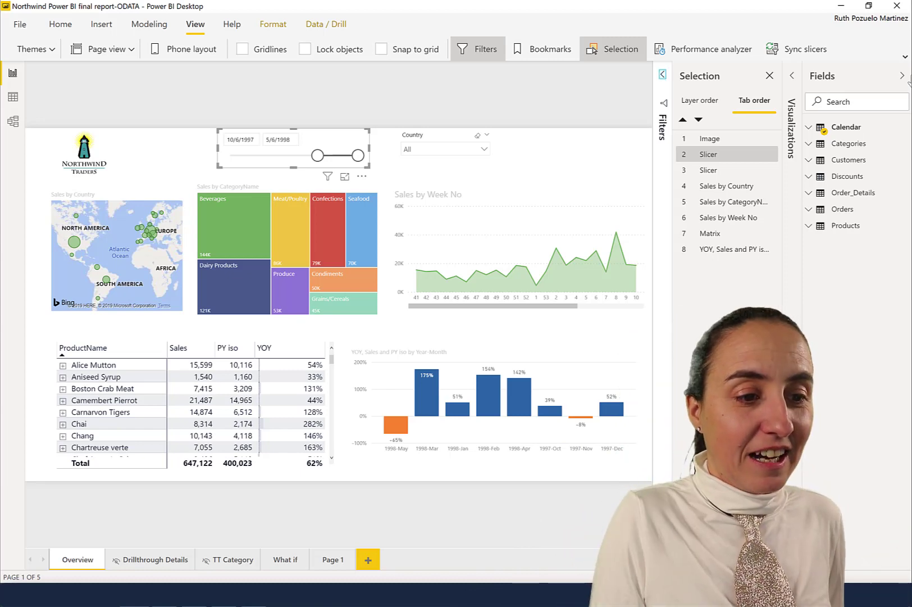
click(663, 75)
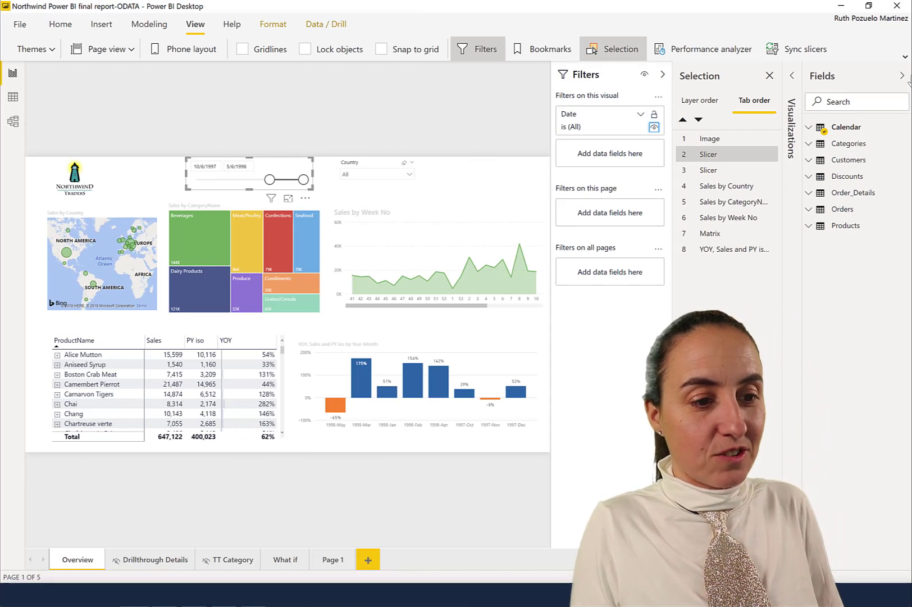
Put the Date filter card's title into rename mode in the Filters pane
double_click(568, 113)
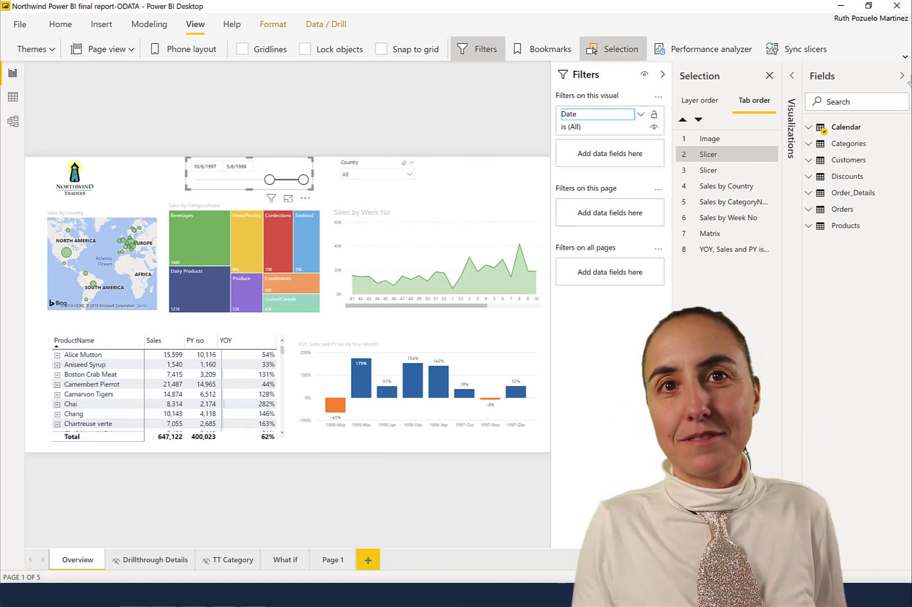